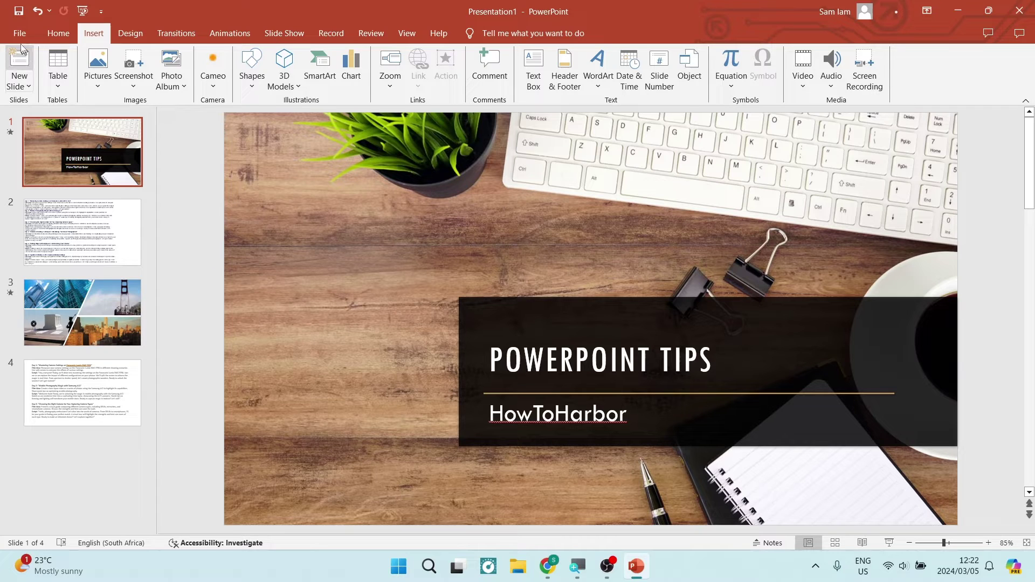
# Step: Switch to Slide Master view and select the top Integral master slide for editing
pyautogui.click(407, 33)
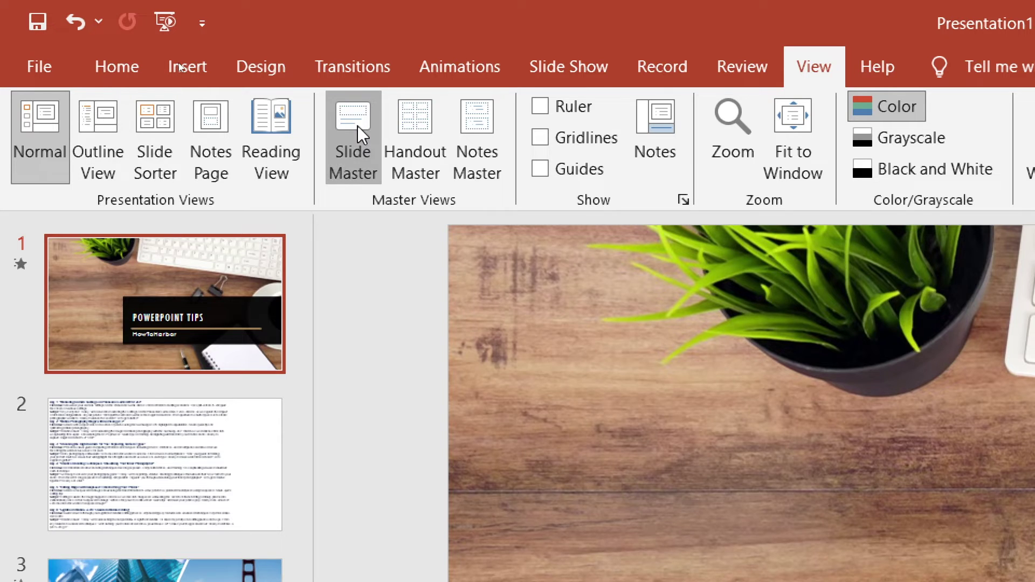
pyautogui.click(357, 129)
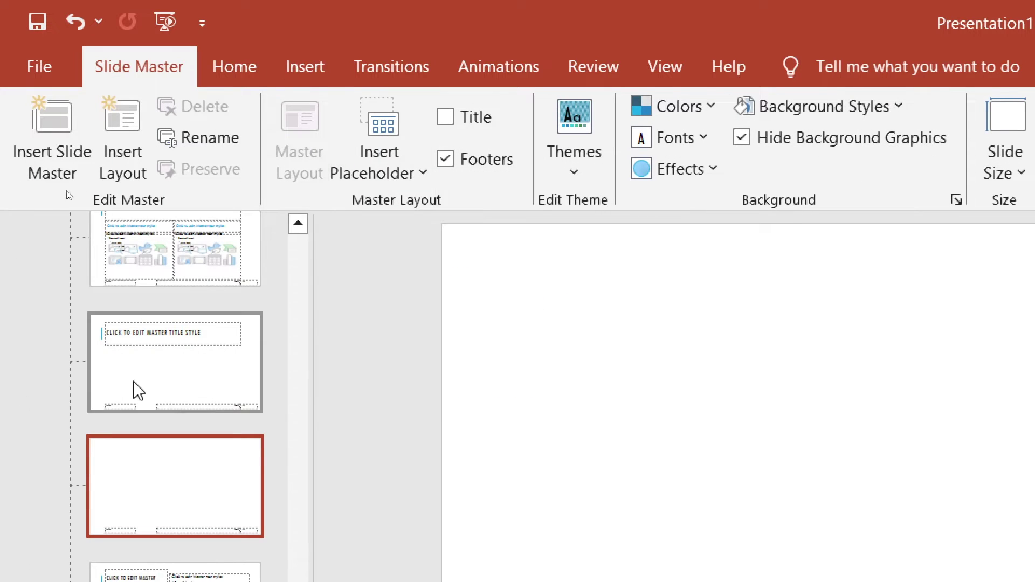
pyautogui.scroll(3, 151, 296)
pyautogui.scroll(5, 151, 296)
pyautogui.scroll(3, 151, 297)
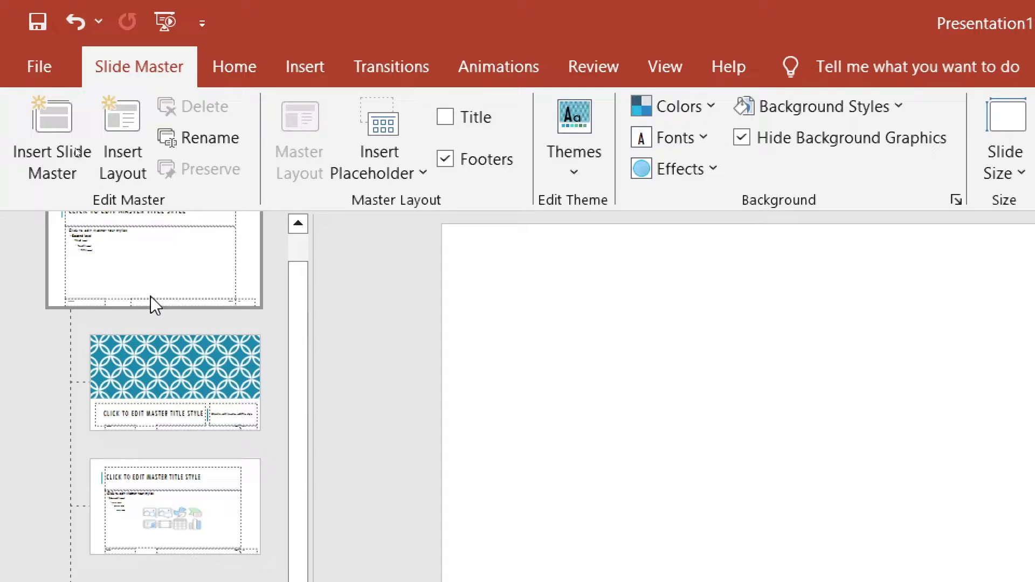
pyautogui.scroll(2, 76, 148)
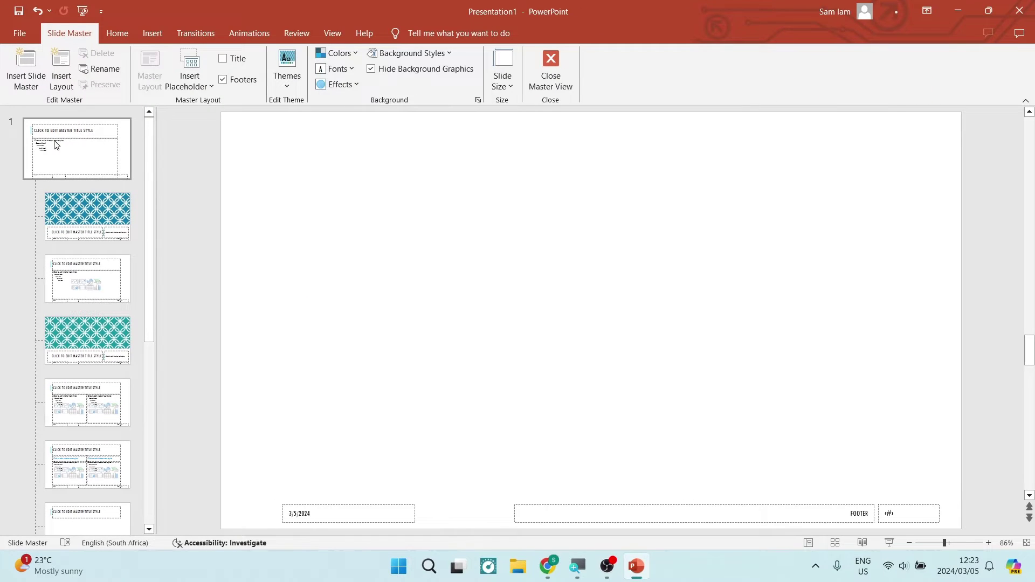
pyautogui.click(56, 145)
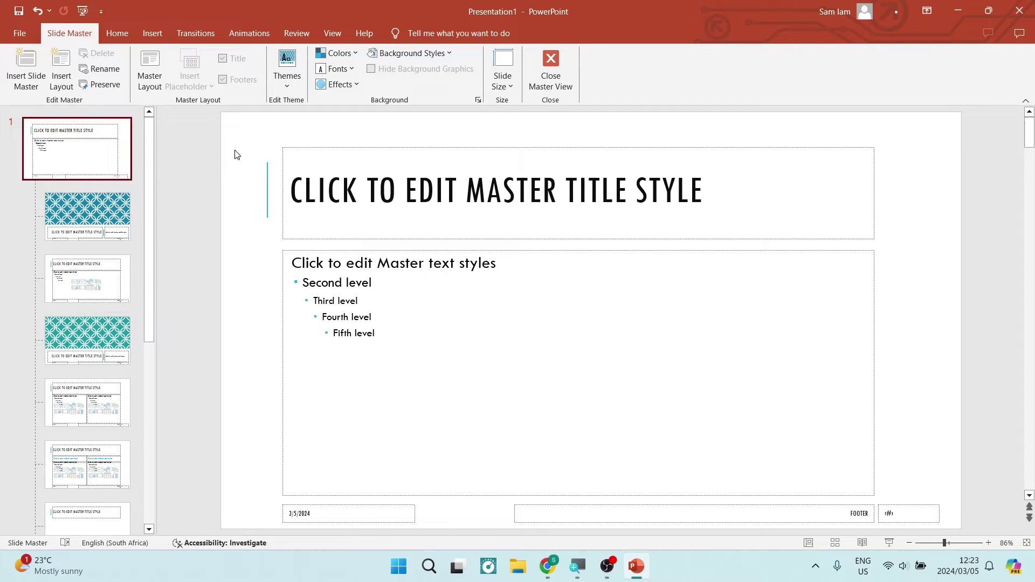
# Step: Insert the channels4_profile picture from Downloads onto the master slide
pyautogui.click(153, 33)
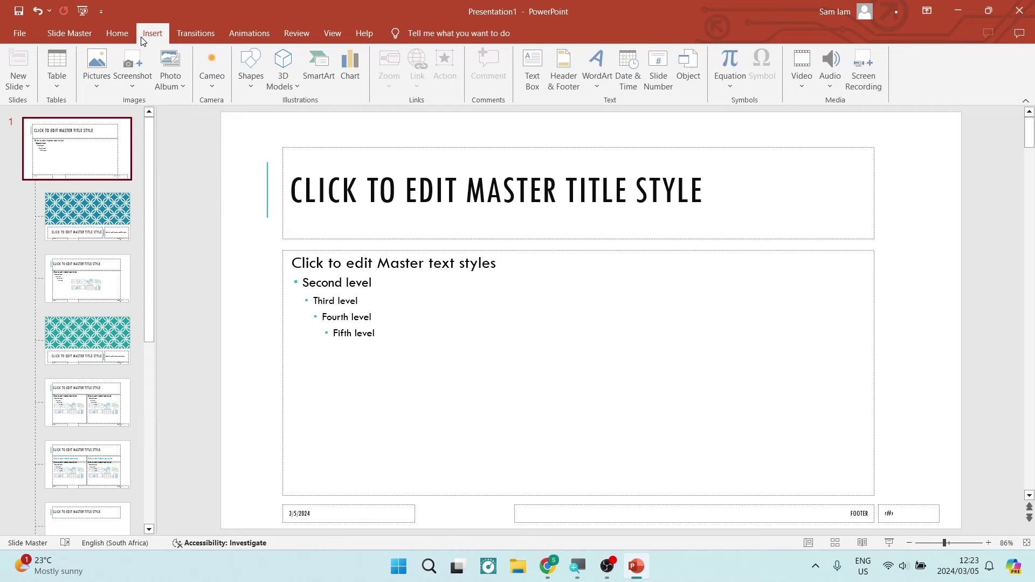
pyautogui.click(101, 72)
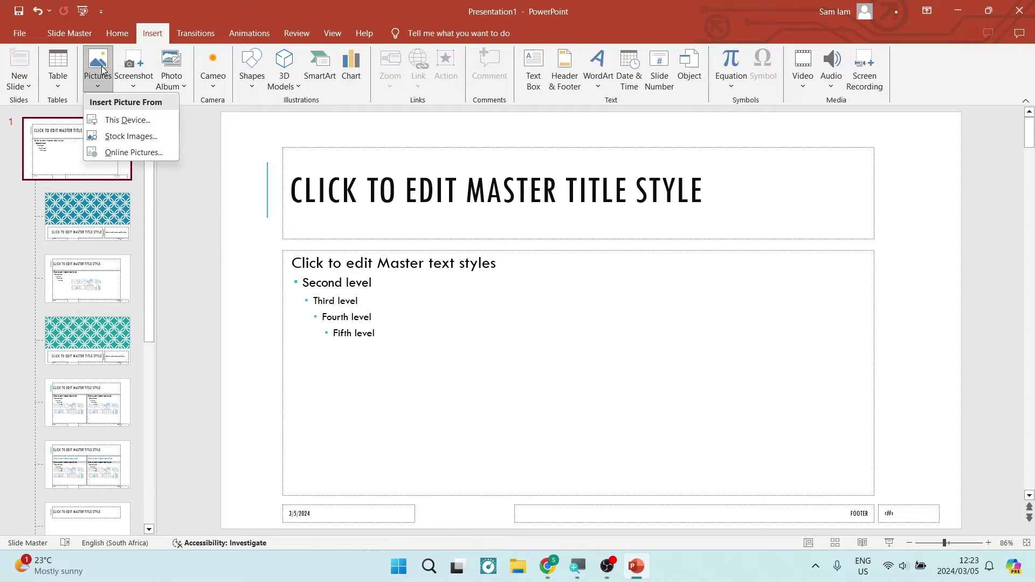
pyautogui.click(117, 125)
pyautogui.click(325, 125)
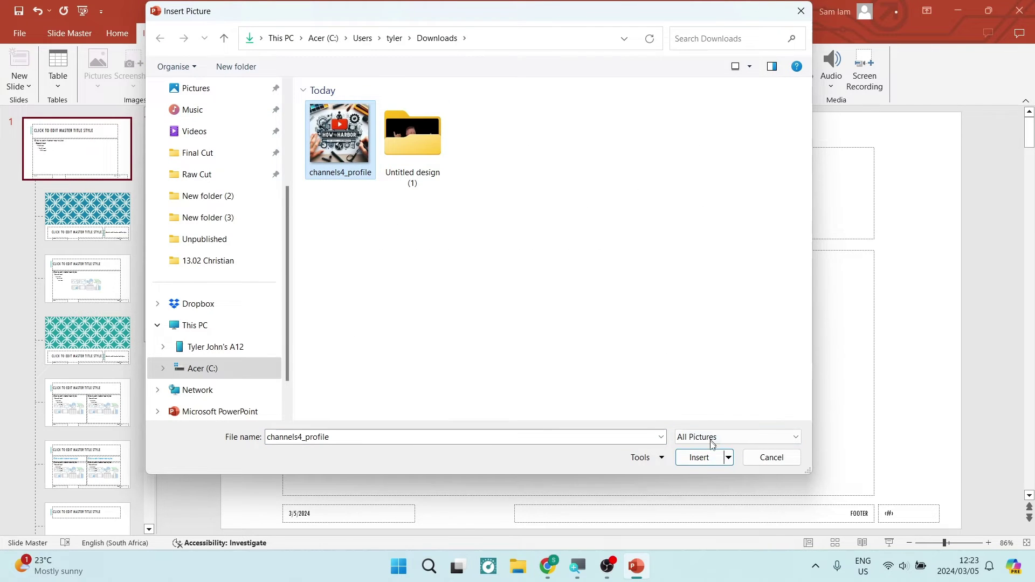
pyautogui.click(700, 459)
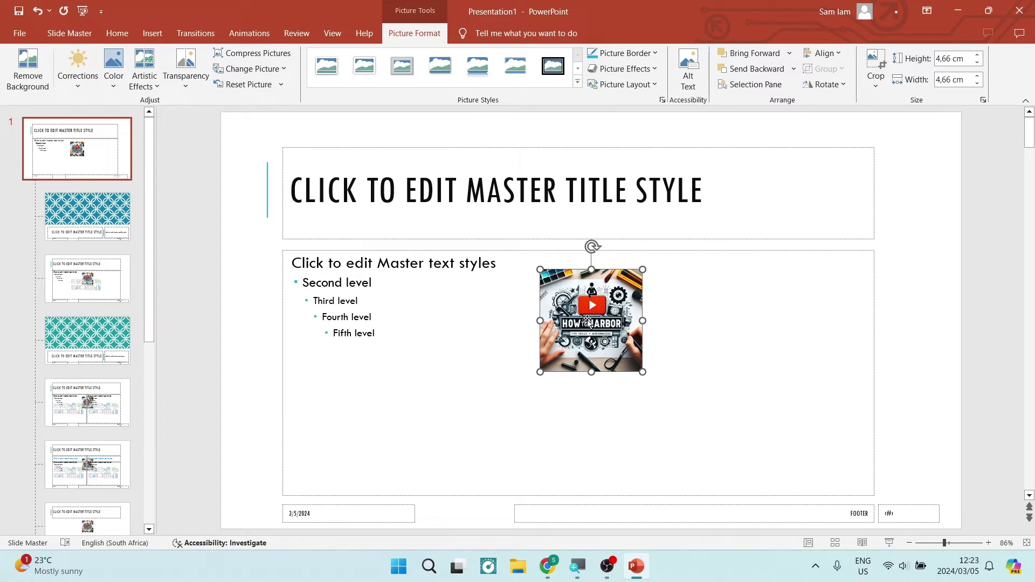
# Step: Place the logo top-right beside the title, resized to about 7.26 cm square
pyautogui.moveTo(587, 320)
pyautogui.mouseDown()
pyautogui.moveTo(368, 319)
pyautogui.moveTo(559, 405)
pyautogui.moveTo(818, 198)
pyautogui.mouseUp()
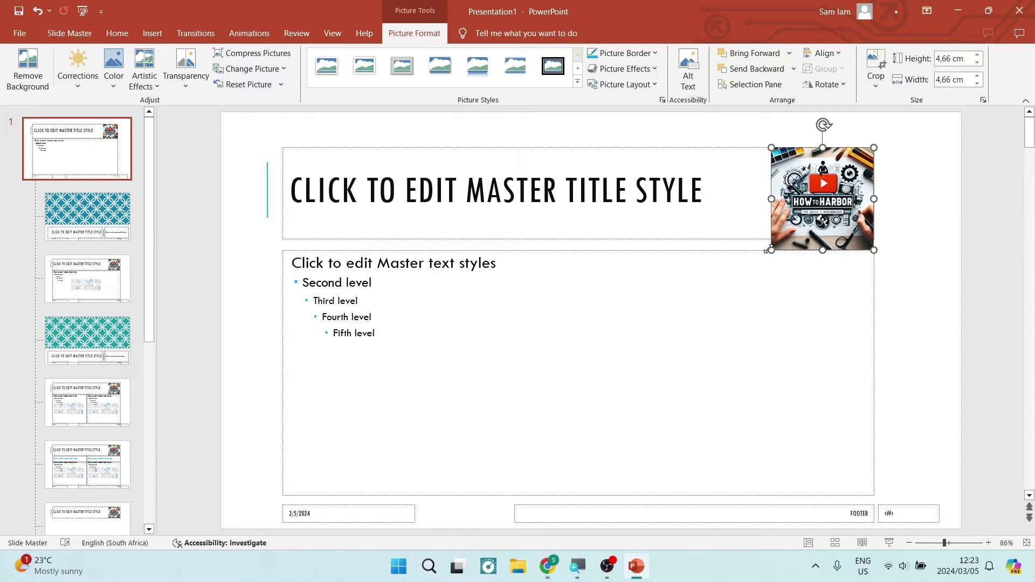
pyautogui.moveTo(772, 249); pyautogui.dragTo(724, 298)
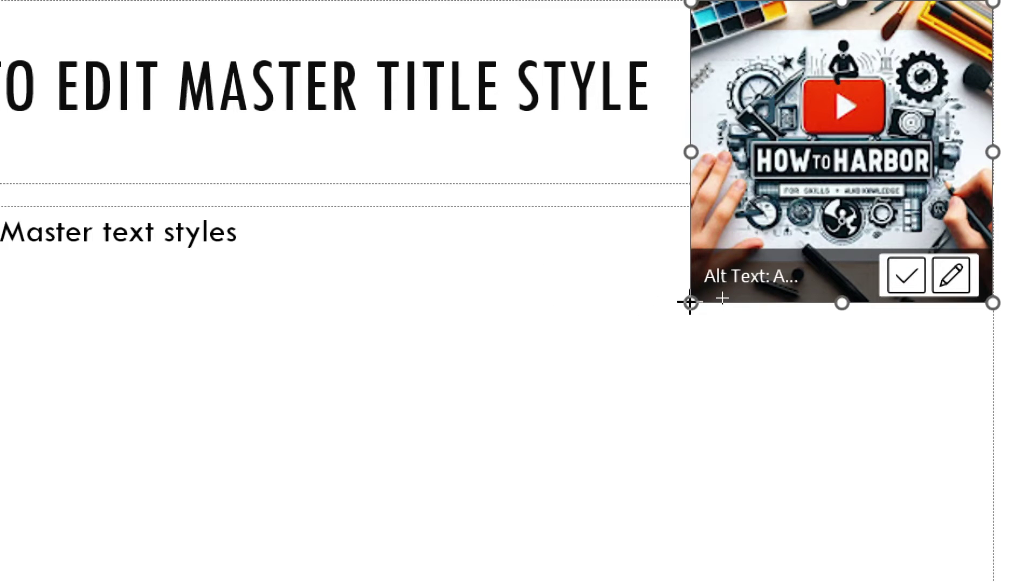
pyautogui.moveTo(690, 302); pyautogui.dragTo(674, 313)
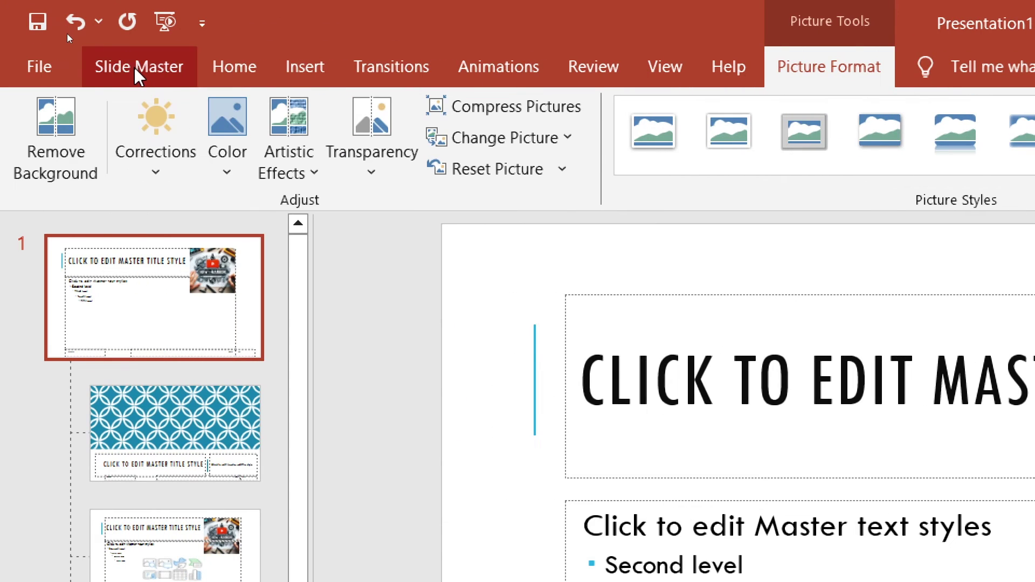
# Step: Close Master View from the Slide Master tab, returning to the PowerPoint Tips slide
pyautogui.click(134, 67)
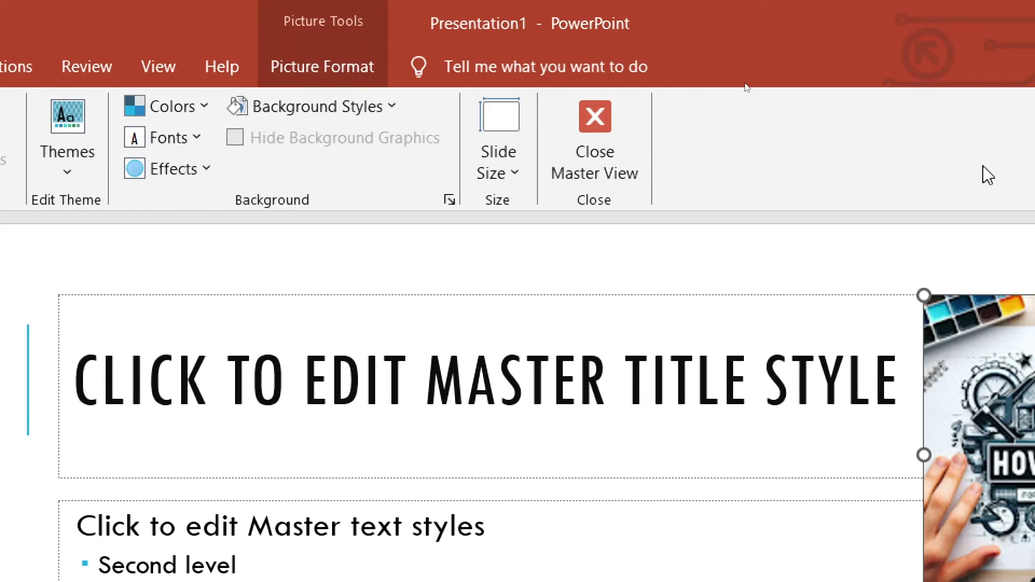
pyautogui.click(578, 132)
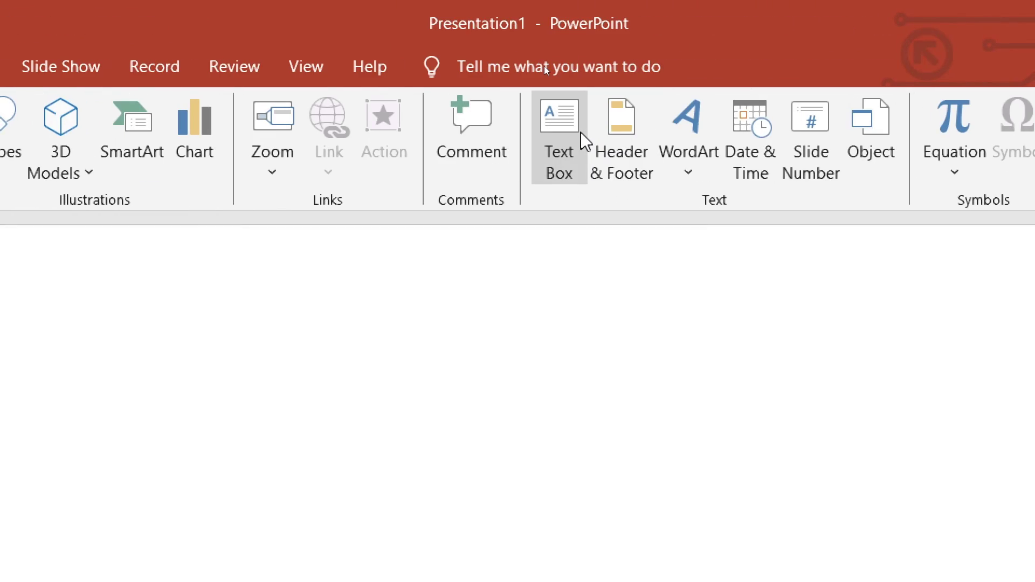